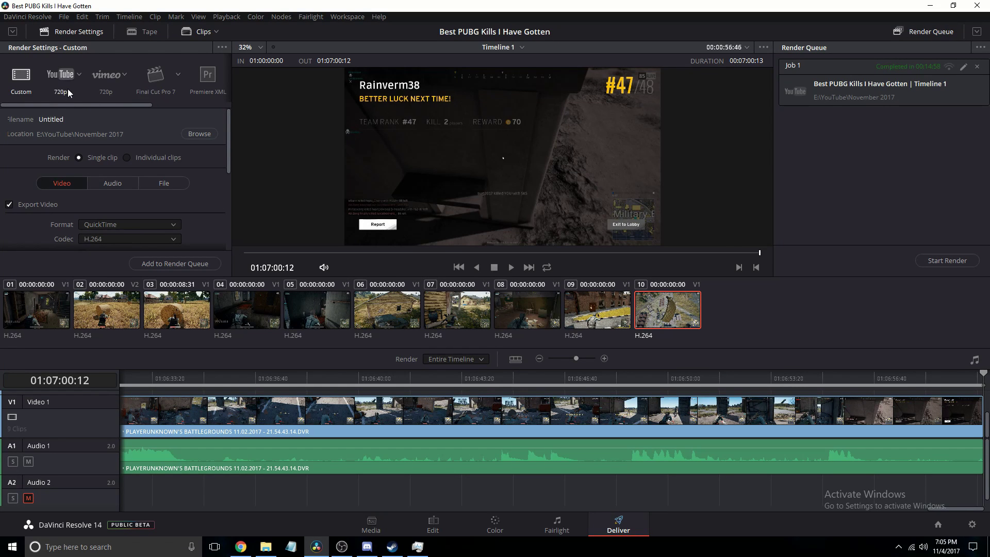
Choose 1080p from the YouTube preset's resolution list, which sets the filename to Timeline 1.
click(78, 75)
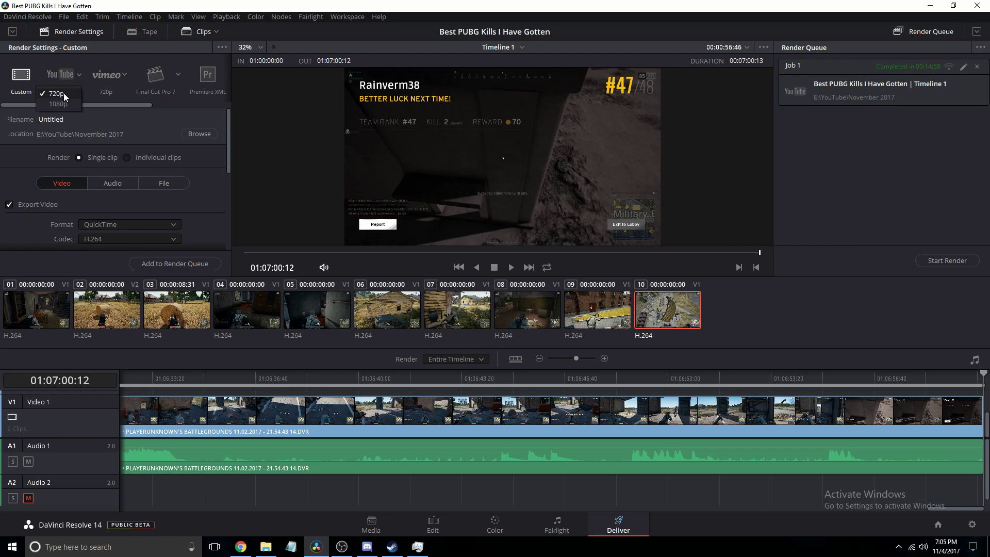
click(57, 105)
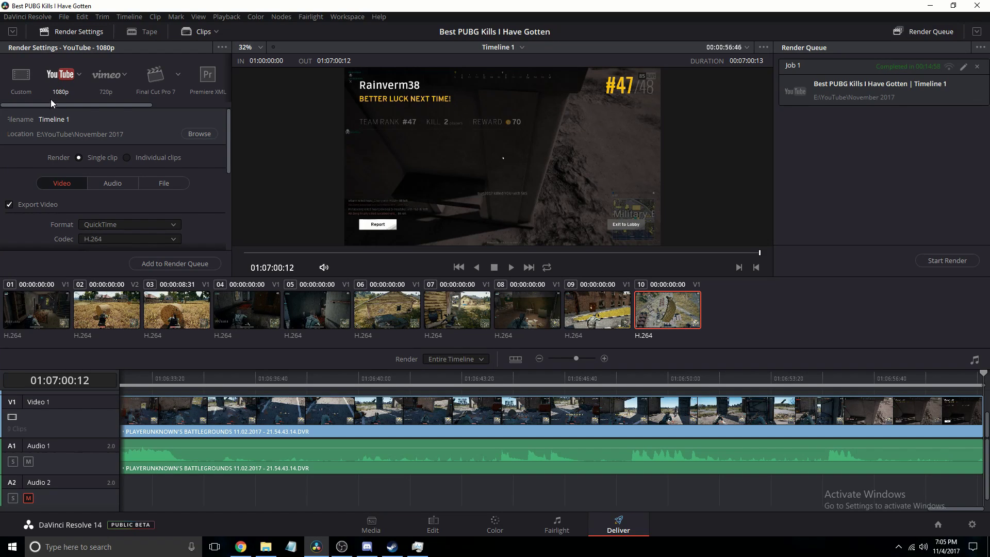
Switch the render settings from YouTube back to the Custom preset.
click(79, 76)
click(21, 77)
scroll(98, 222, down, 5)
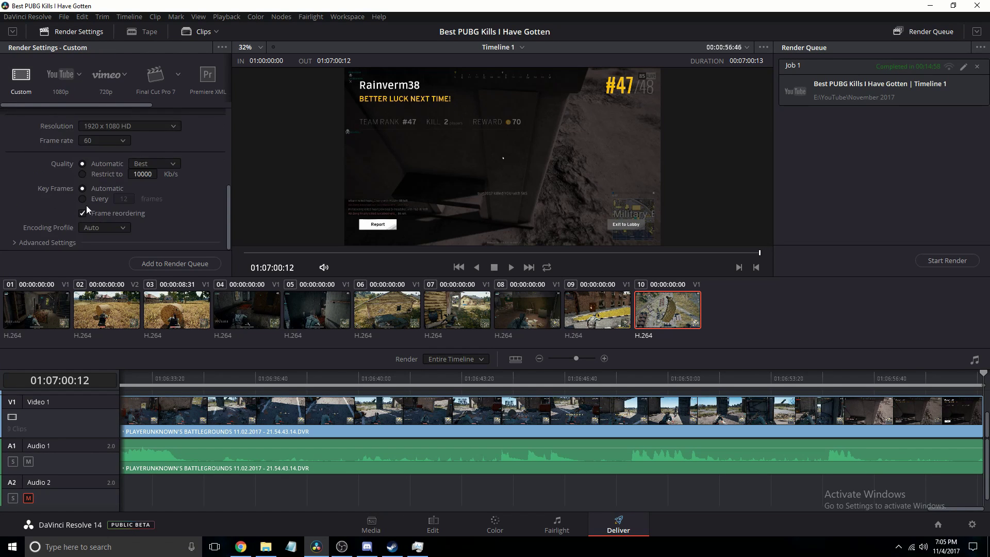
scroll(87, 204, up, 5)
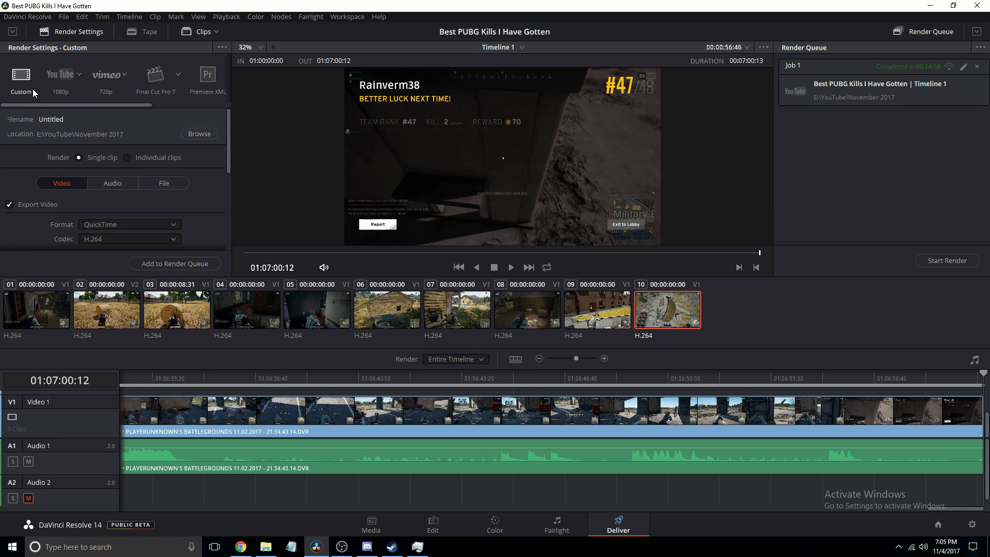
scroll(33, 89, right, 2)
scroll(57, 121, down, 5)
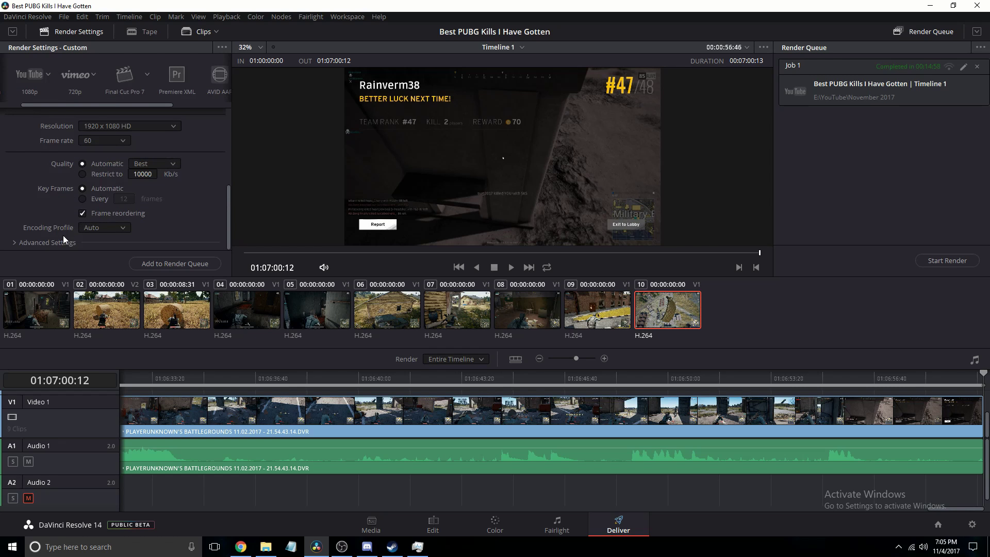
Expand the Advanced Settings section of the Render Settings panel.
click(57, 241)
scroll(58, 223, down, 3)
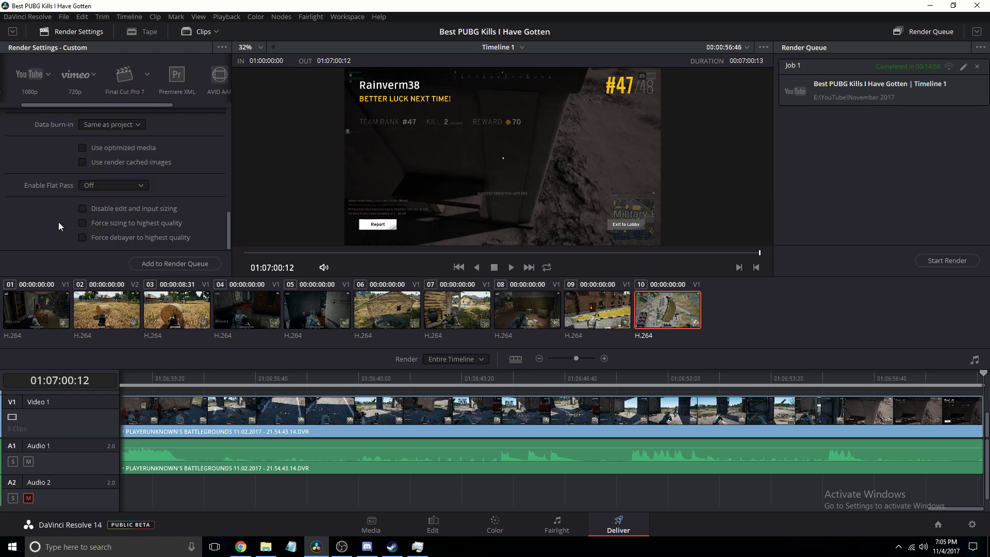
scroll(62, 214, up, 2)
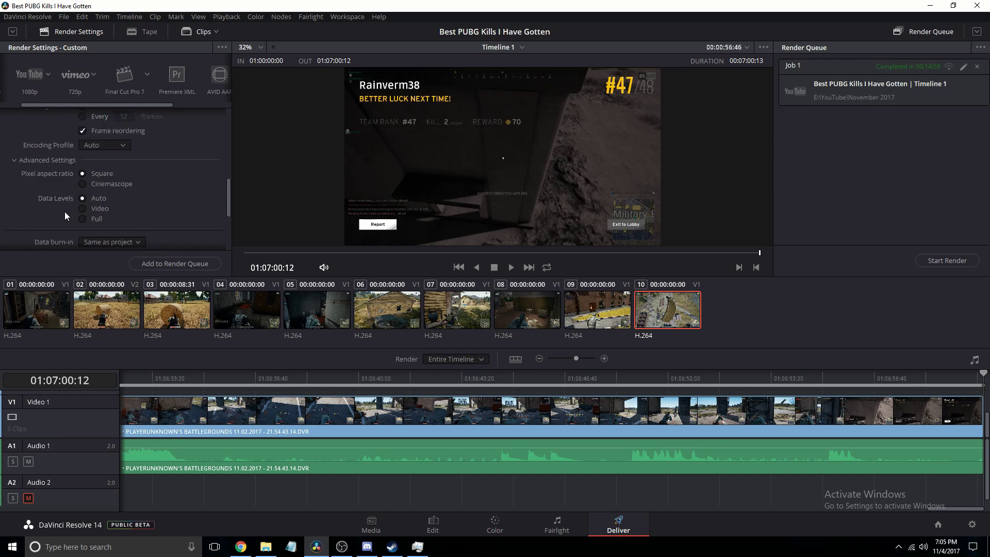
scroll(65, 212, up, 2)
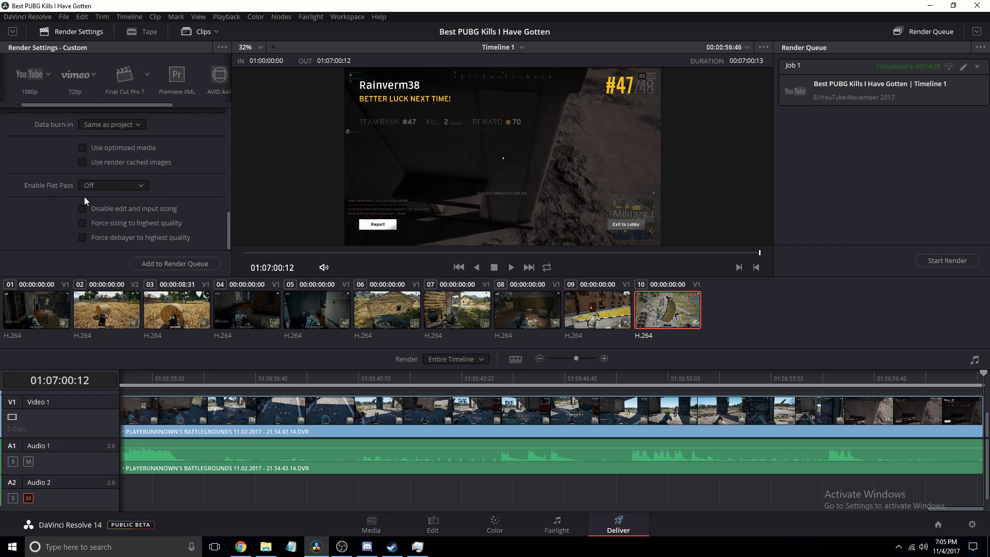
scroll(93, 196, up, 2)
scroll(97, 194, up, 3)
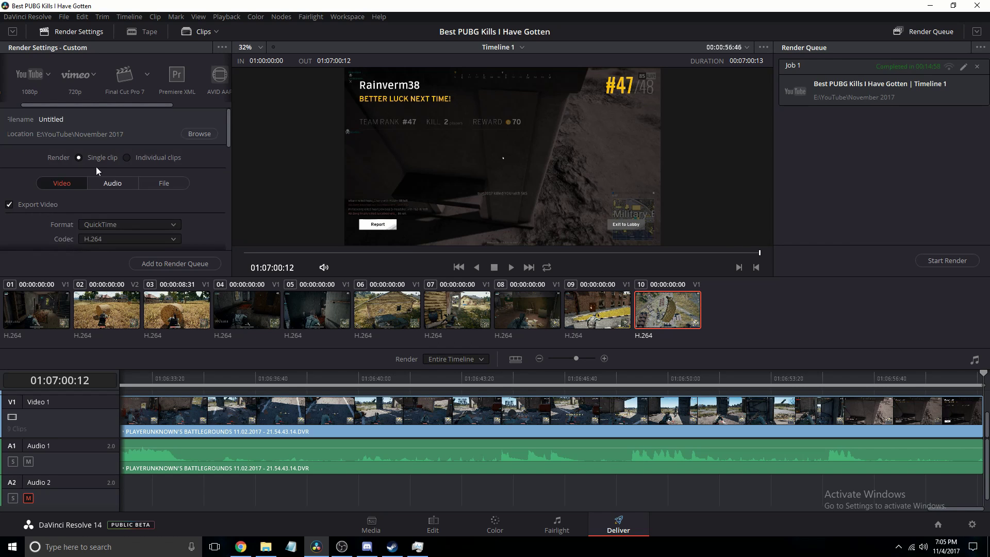
Reapply the YouTube preset and keep 1080p as its resolution.
click(29, 75)
drag(43, 104, 20, 107)
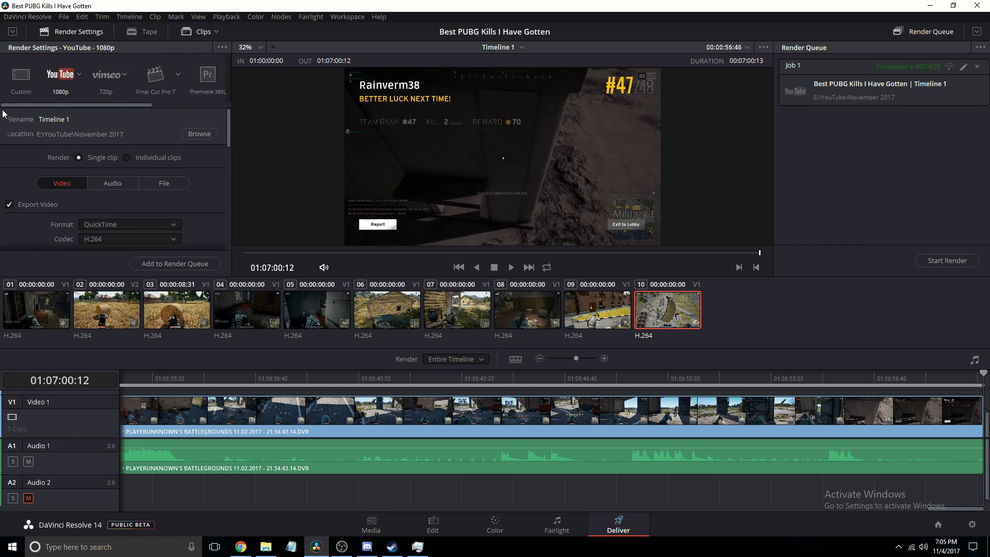
scroll(93, 196, down, 5)
scroll(95, 223, up, 1)
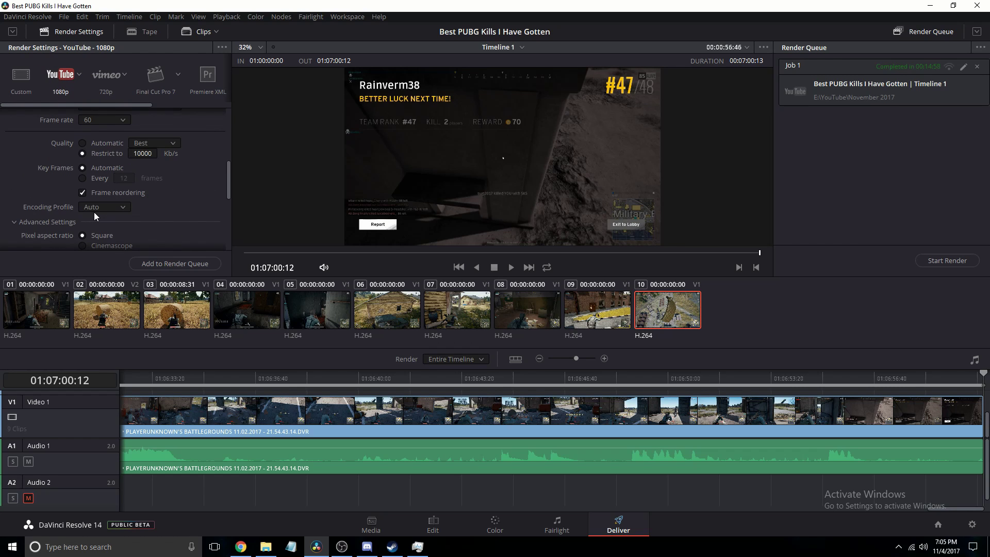
scroll(94, 210, up, 5)
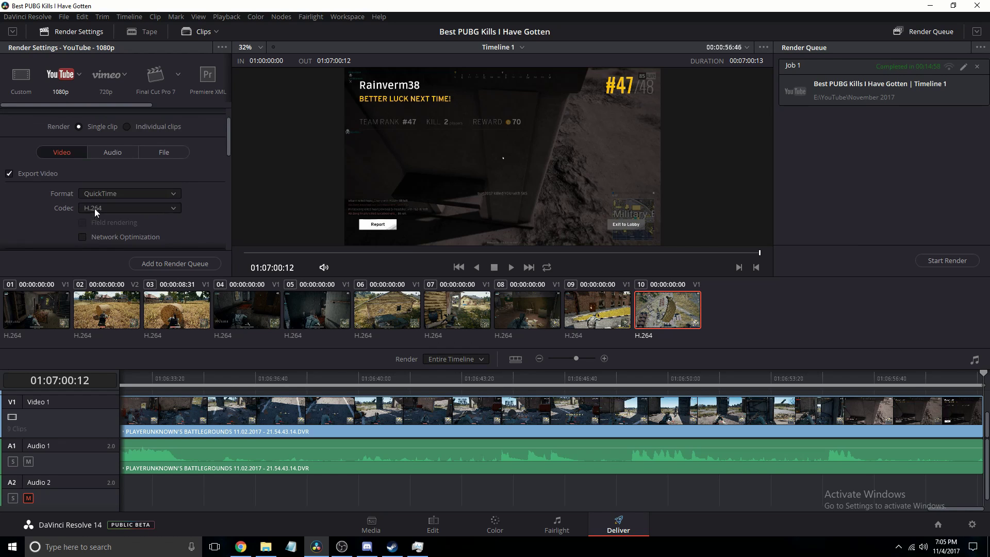
click(78, 78)
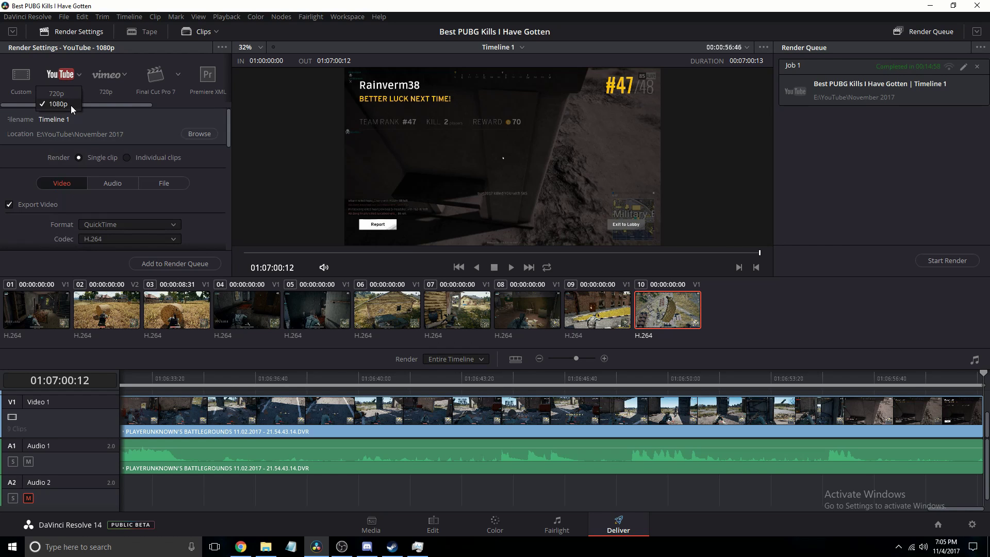
click(193, 164)
Scrub the playhead past 01:06:50:50 and 01:06:54:20 to the timeline's end.
drag(567, 383, 693, 379)
drag(706, 412, 802, 412)
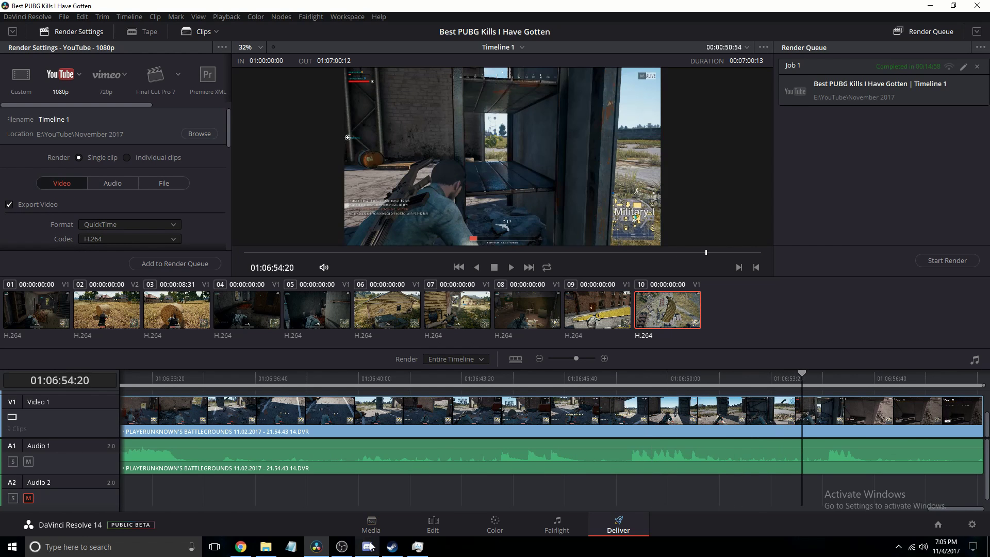
drag(876, 397, 985, 376)
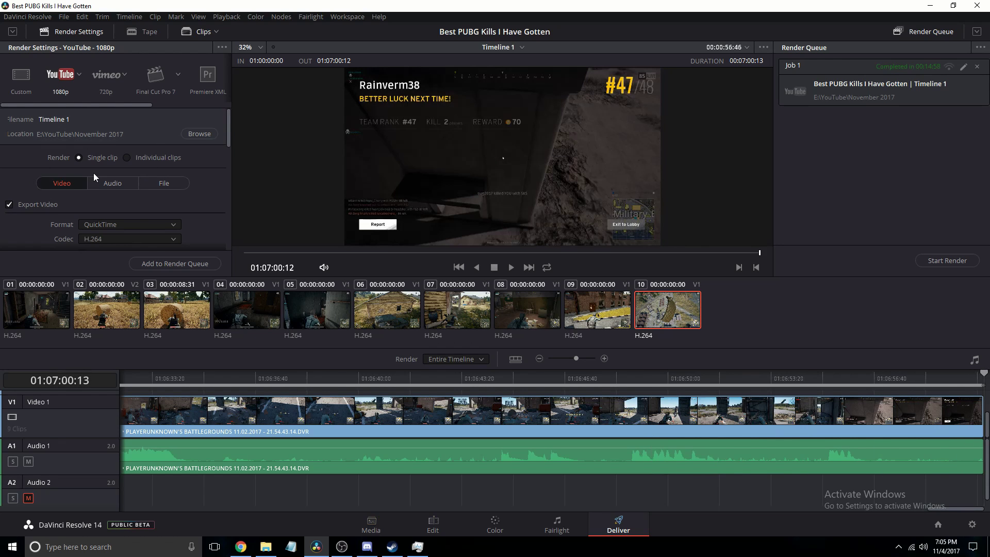
scroll(94, 175, down, 1)
scroll(96, 185, up, 1)
scroll(146, 205, down, 1)
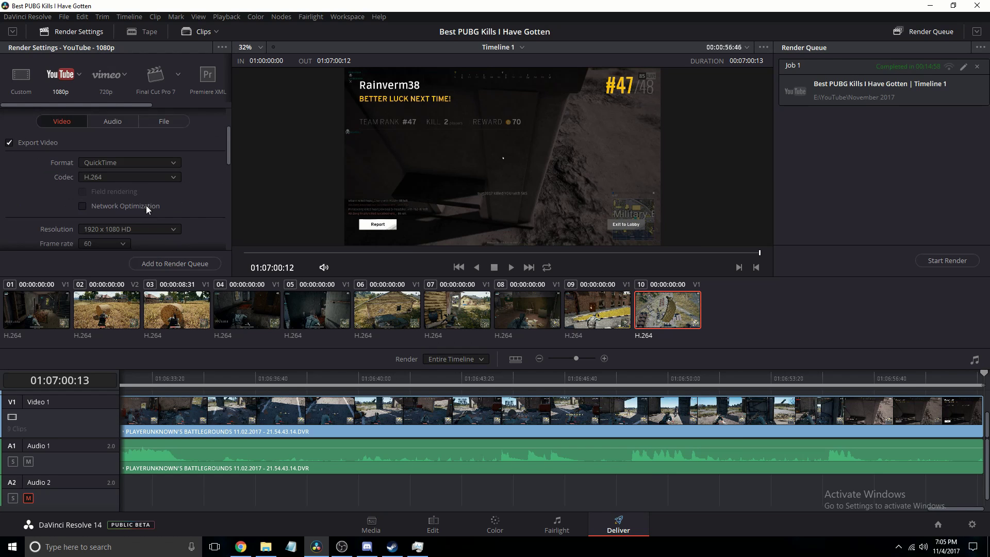
click(100, 161)
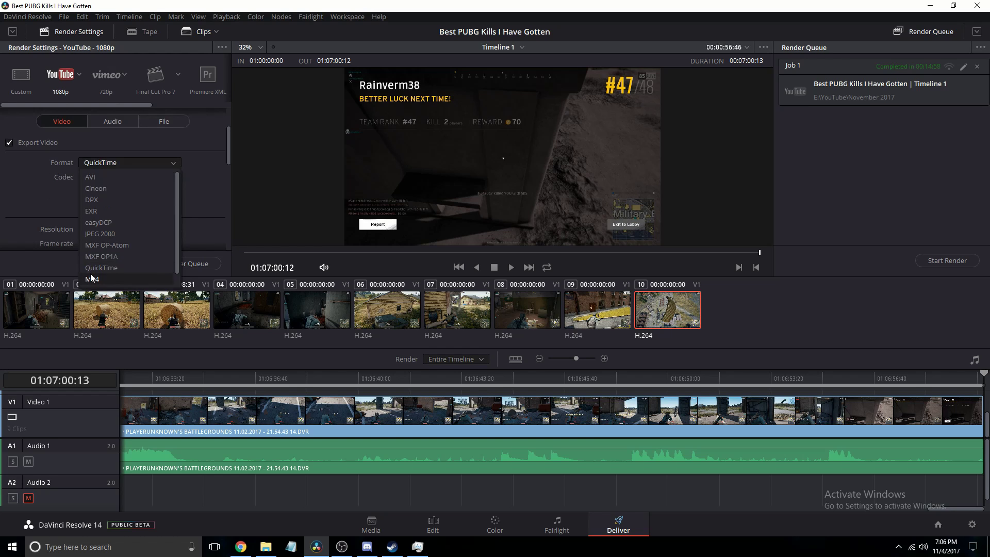
scroll(90, 272, down, 1)
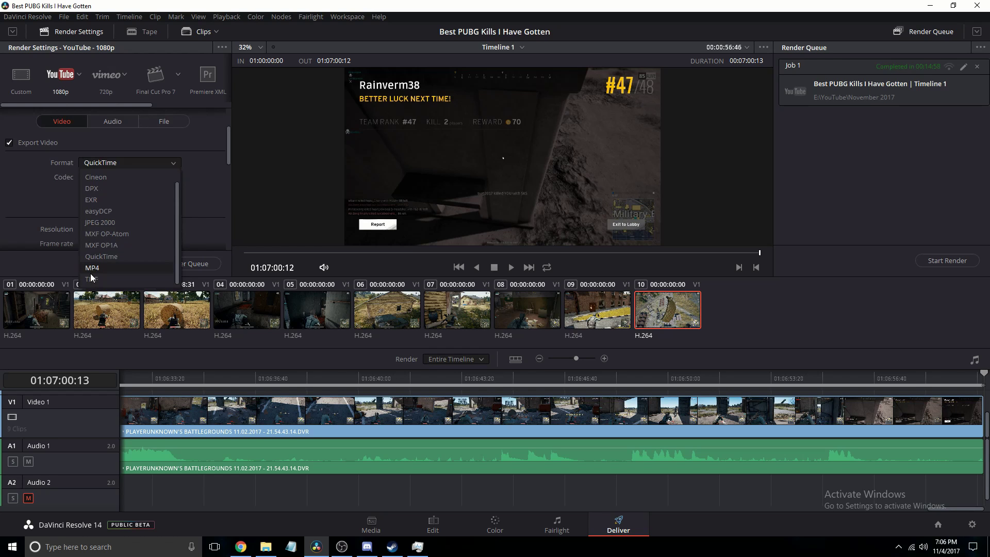
click(128, 258)
click(108, 176)
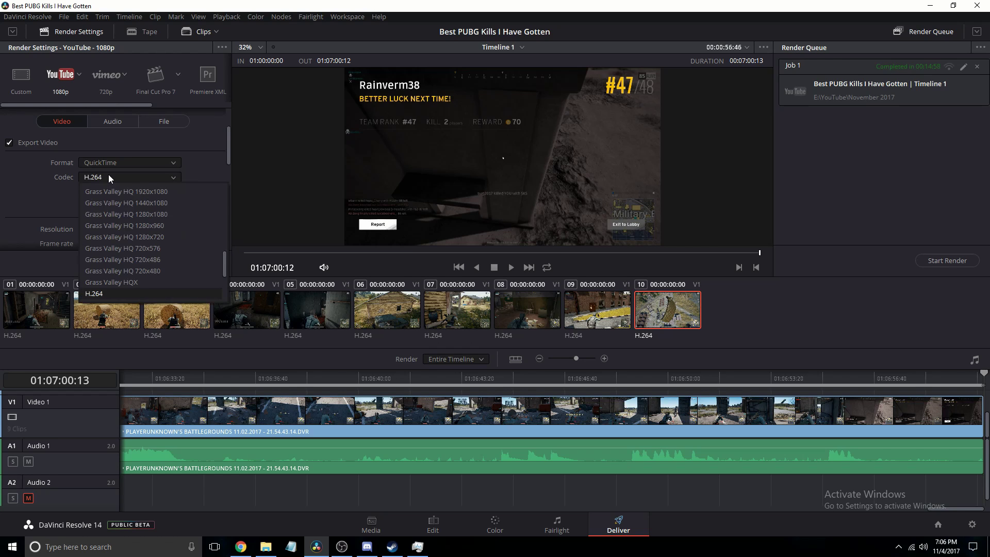
click(35, 182)
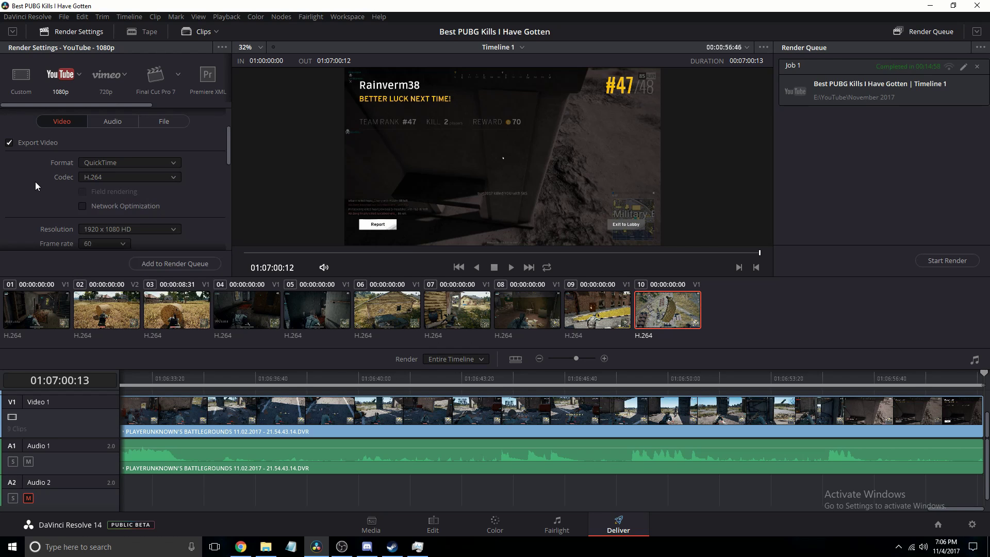
Keep QuickTime as the render output format.
scroll(35, 191, down, 2)
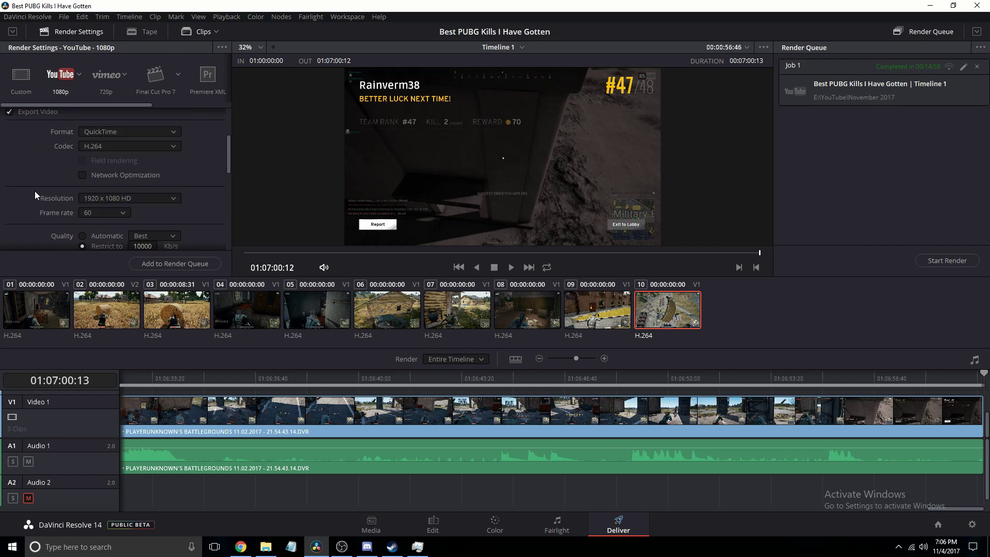
click(130, 133)
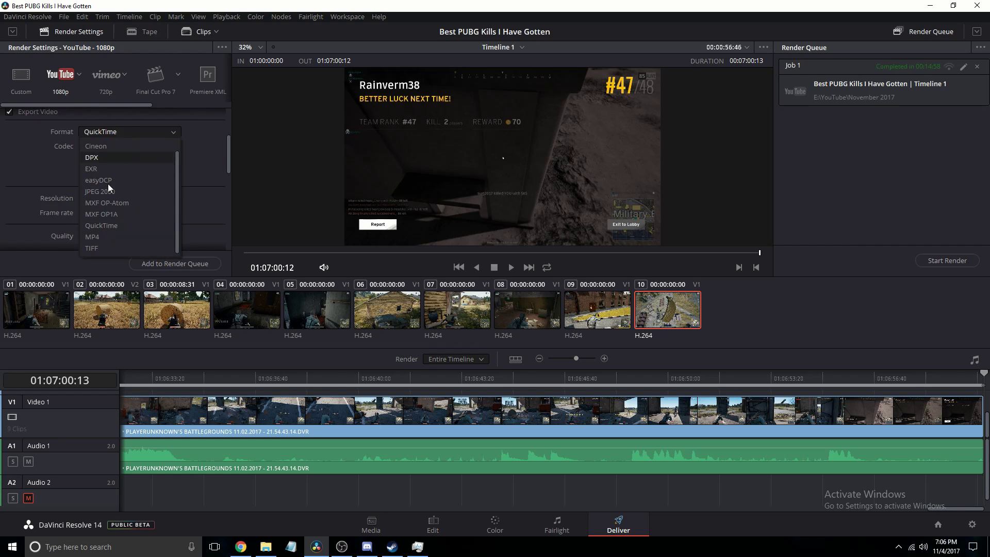
click(95, 226)
scroll(55, 183, down, 2)
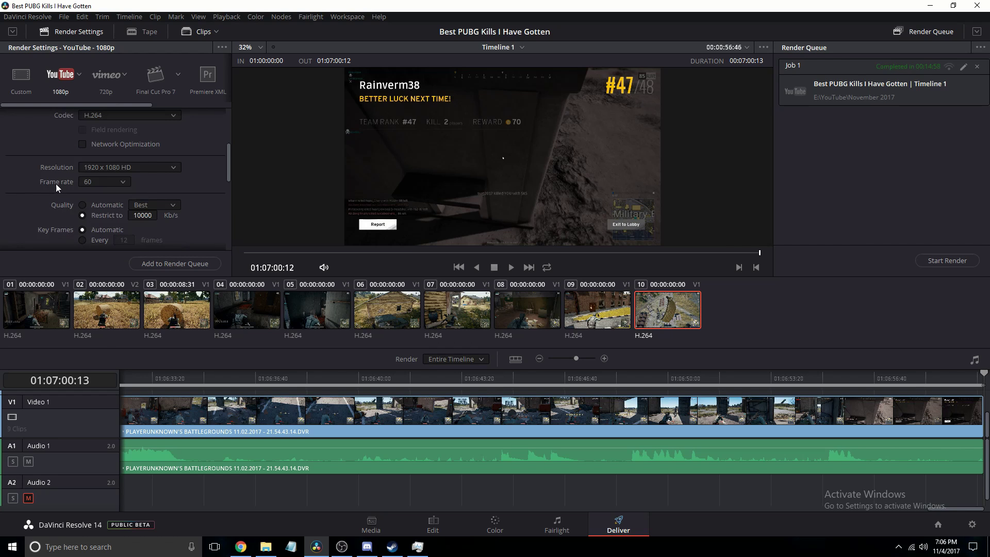
Return the resolution from 3840 x 2160 Ultra HD to 1920 x 1080 HD and keep 60 fps.
click(101, 167)
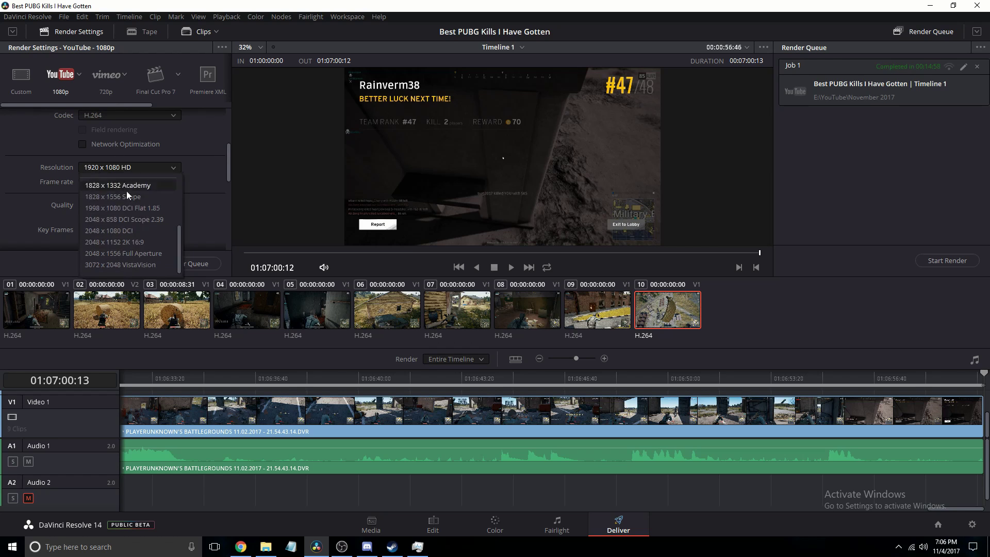
key(Escape)
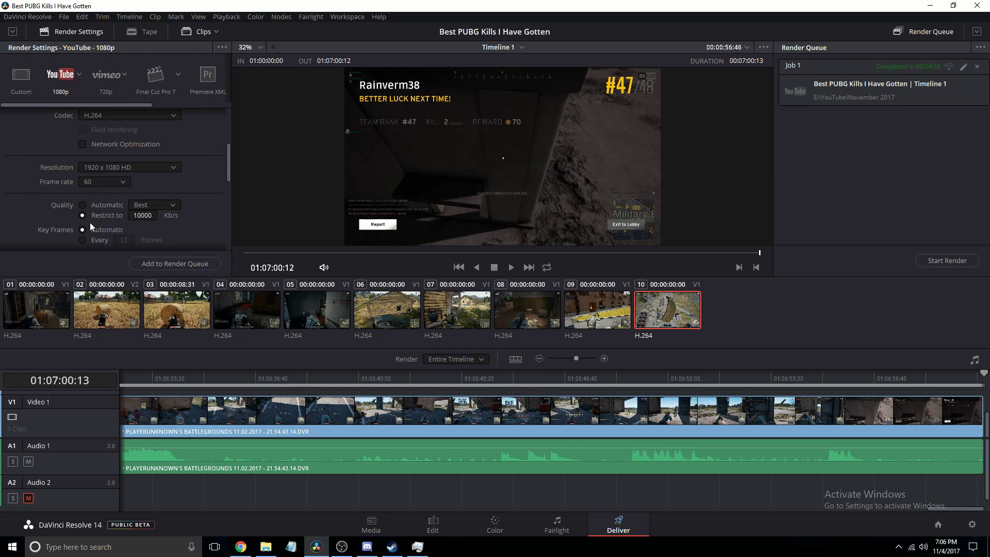
scroll(107, 170, down, 2)
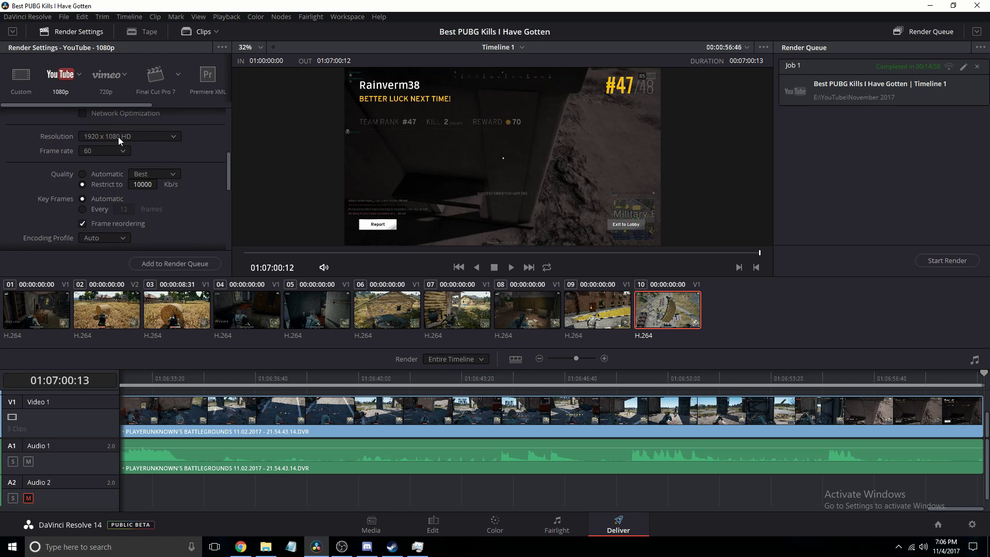
click(128, 137)
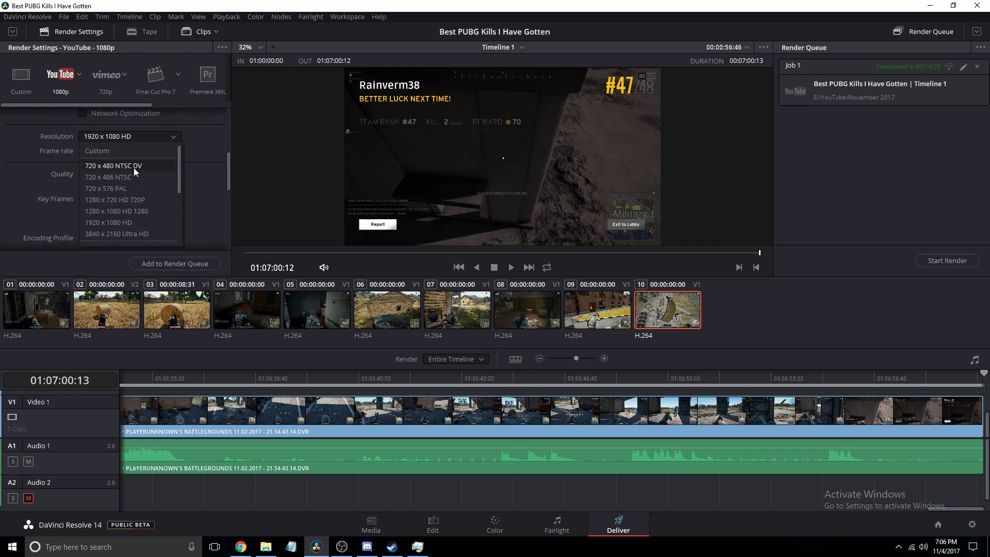
click(134, 233)
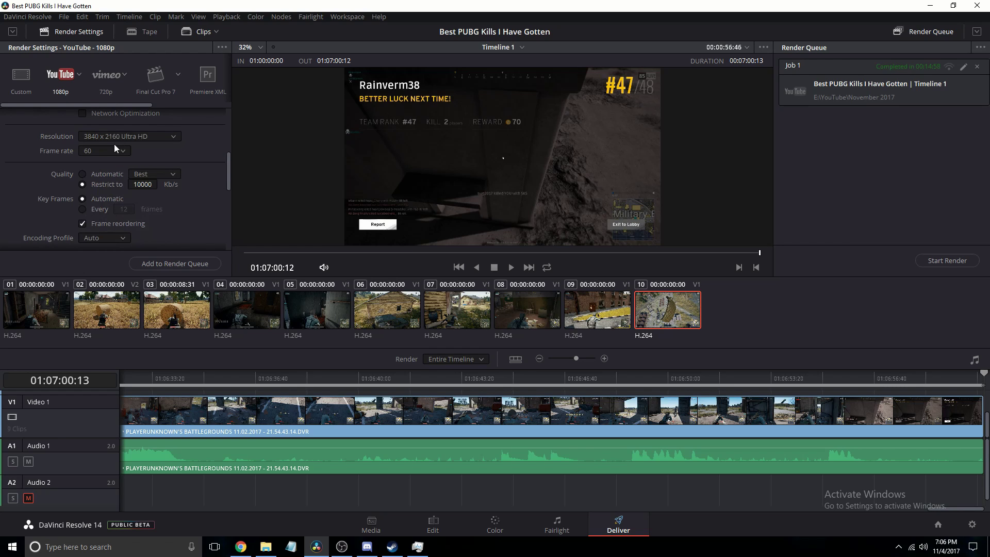
click(112, 136)
click(120, 222)
click(103, 154)
click(97, 166)
Place the playhead at 01:06:52:58 and raise the Restrict to bitrate from 10000 to 25000 Kb/s.
click(426, 379)
click(760, 378)
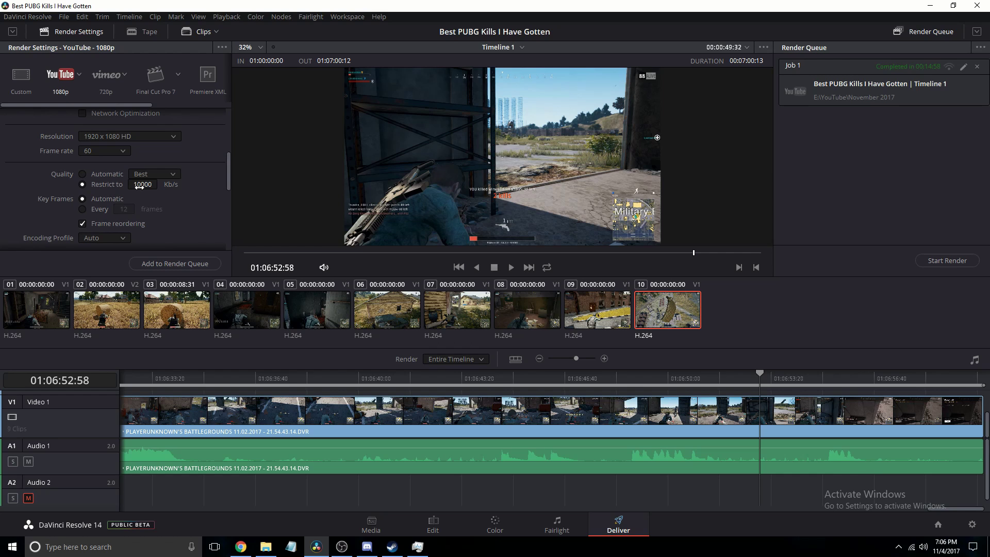
drag(139, 186, 160, 184)
Choose High as the encoding profile, then scroll down to the audio settings.
scroll(188, 160, down, 2)
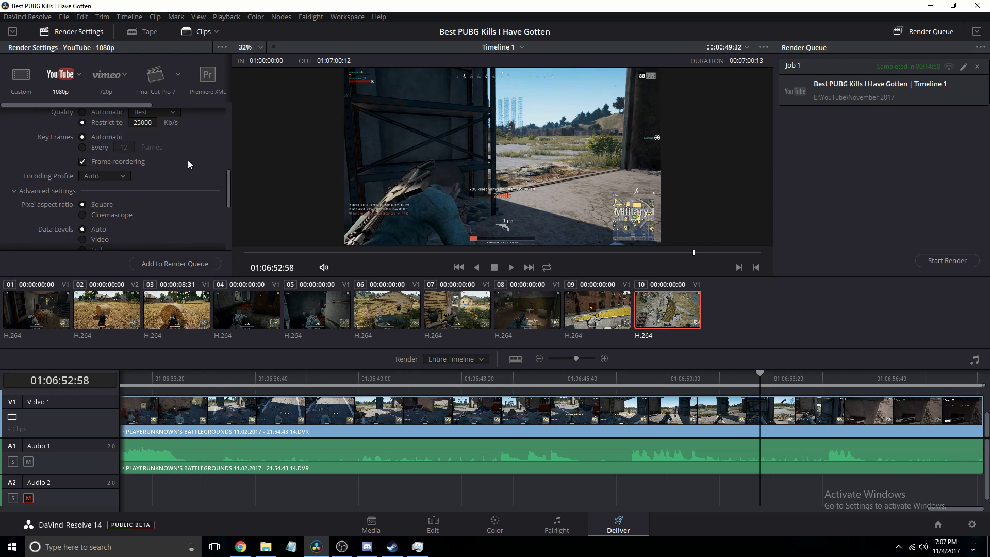
scroll(188, 160, up, 1)
scroll(185, 164, down, 1)
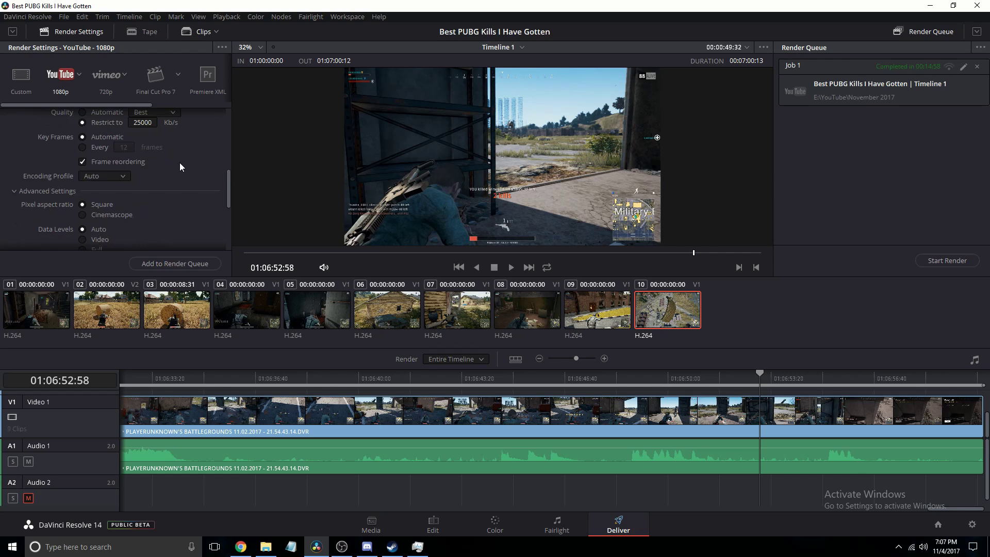
click(109, 177)
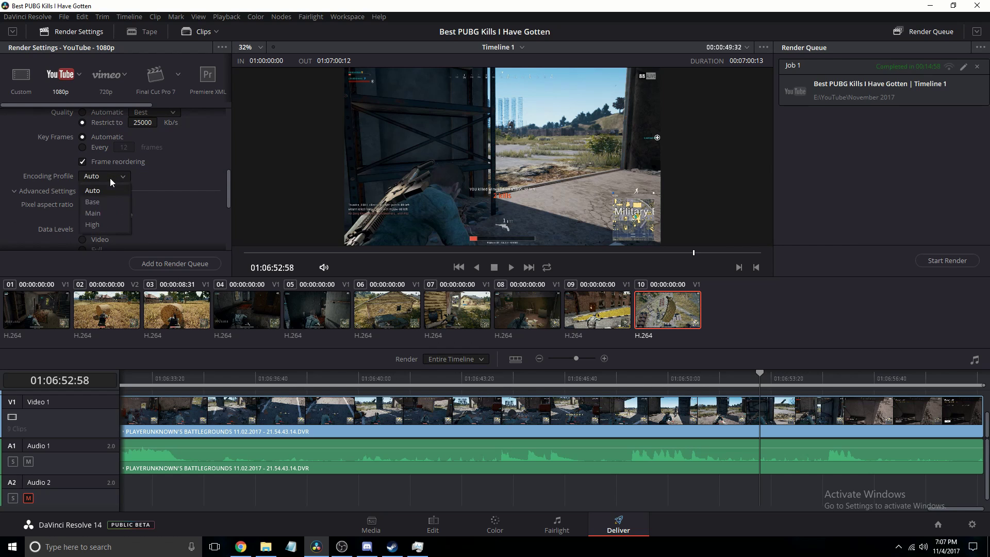
click(100, 223)
scroll(99, 206, up, 1)
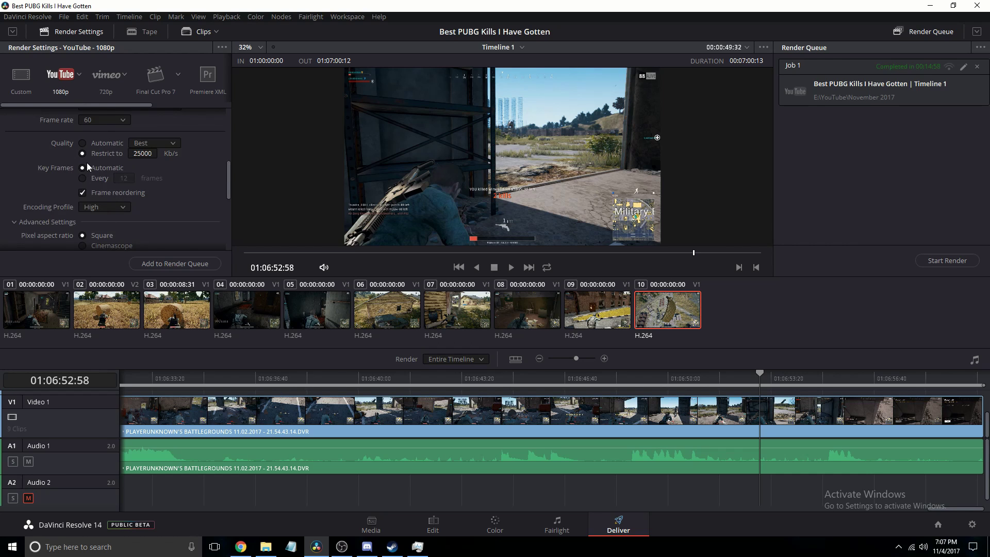
scroll(114, 143, down, 2)
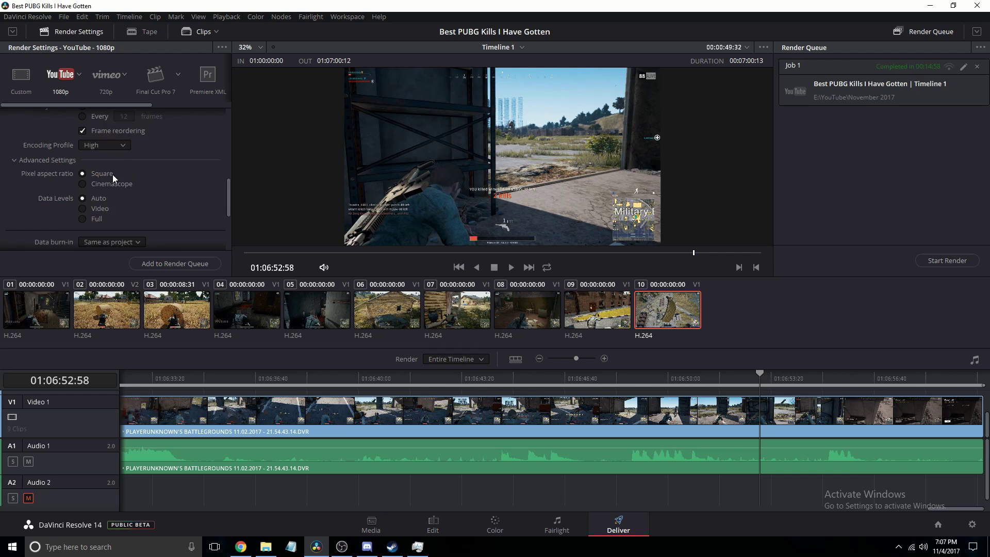
scroll(110, 196, down, 3)
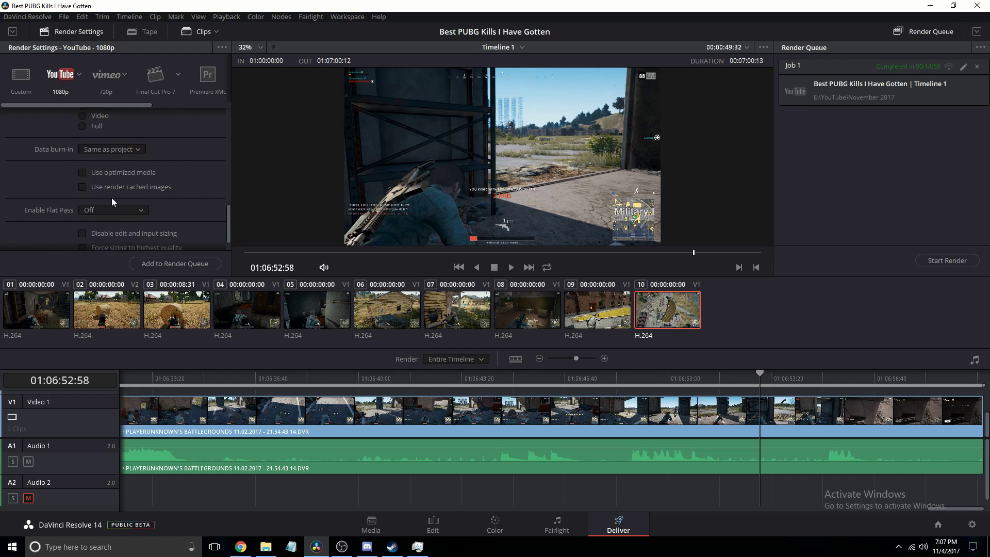
scroll(109, 160, down, 1)
Review the Audio tab's bit depth choices without changing them, then switch to the File tab.
scroll(116, 241, up, 10)
click(127, 180)
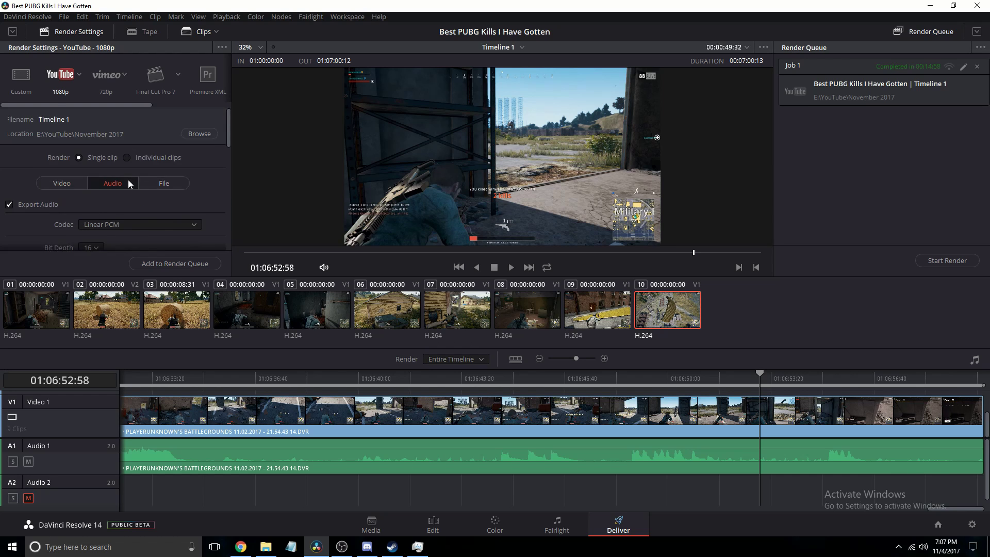
scroll(127, 180, down, 1)
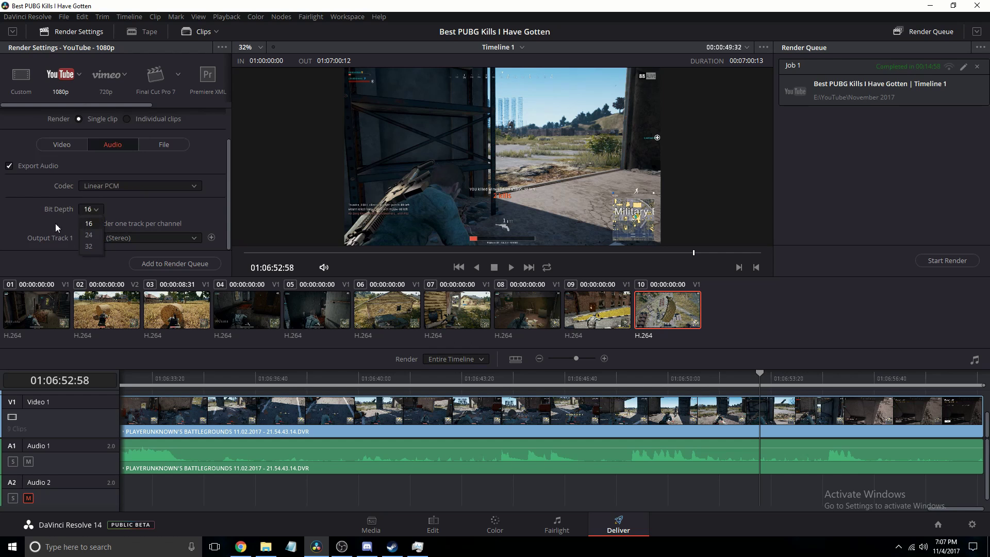
click(123, 238)
click(36, 216)
scroll(134, 148, up, 2)
click(159, 187)
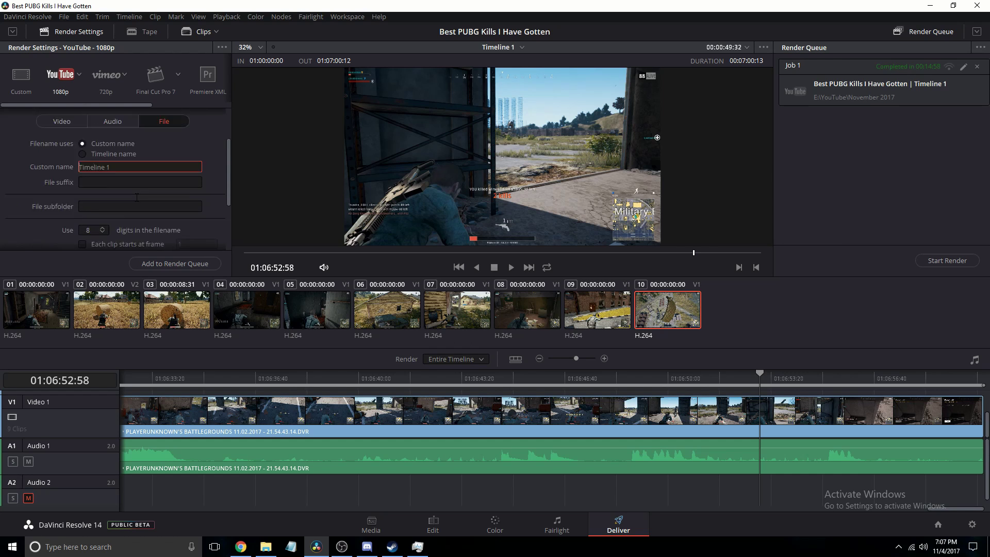
scroll(145, 194, down, 3)
Change the render speed from Maximum to 75.
click(113, 219)
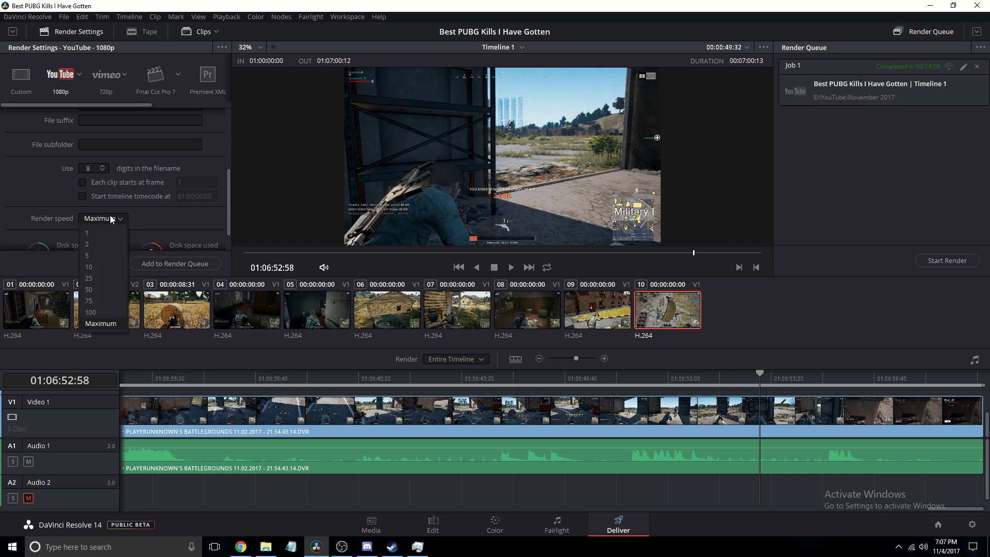
click(41, 184)
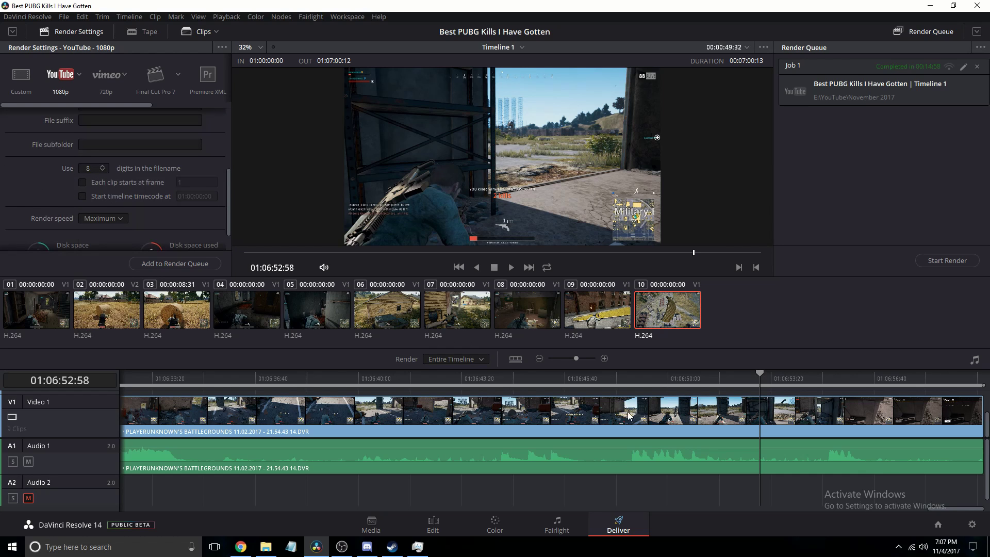
click(116, 218)
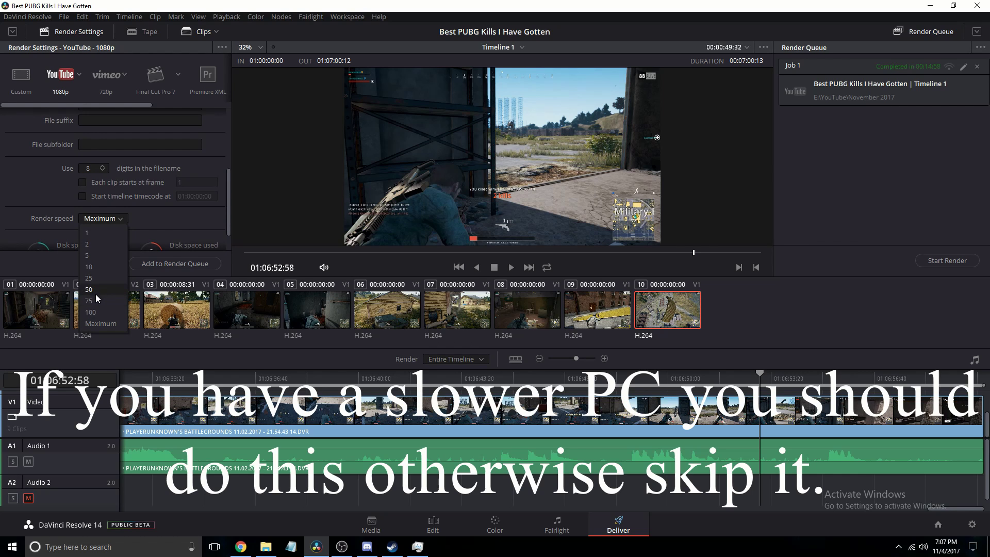
click(88, 322)
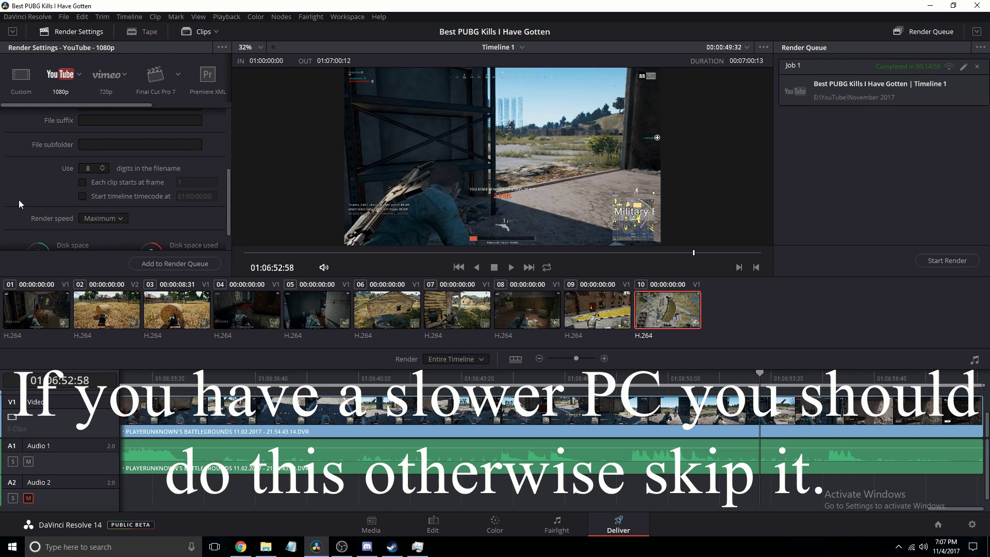
scroll(21, 200, down, 1)
click(92, 188)
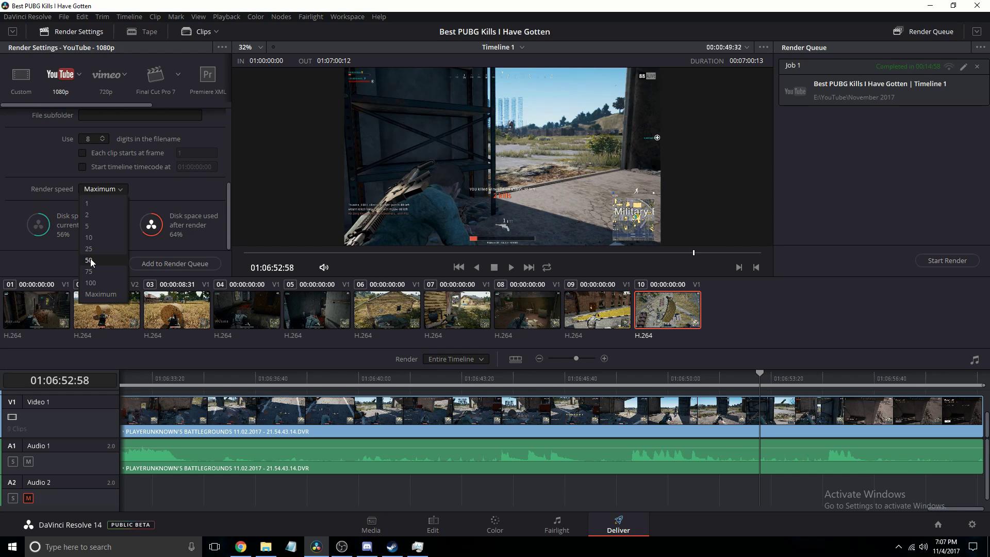
click(114, 273)
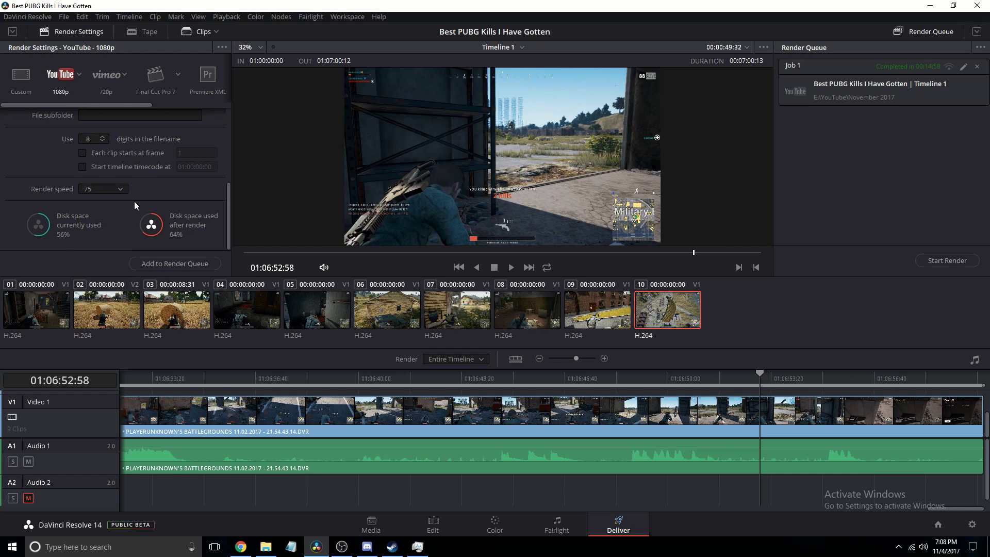
scroll(134, 201, up, 1)
scroll(188, 229, down, 1)
scroll(186, 218, up, 1)
scroll(187, 218, down, 1)
Recheck the render speed list to confirm it stays at 75.
click(95, 190)
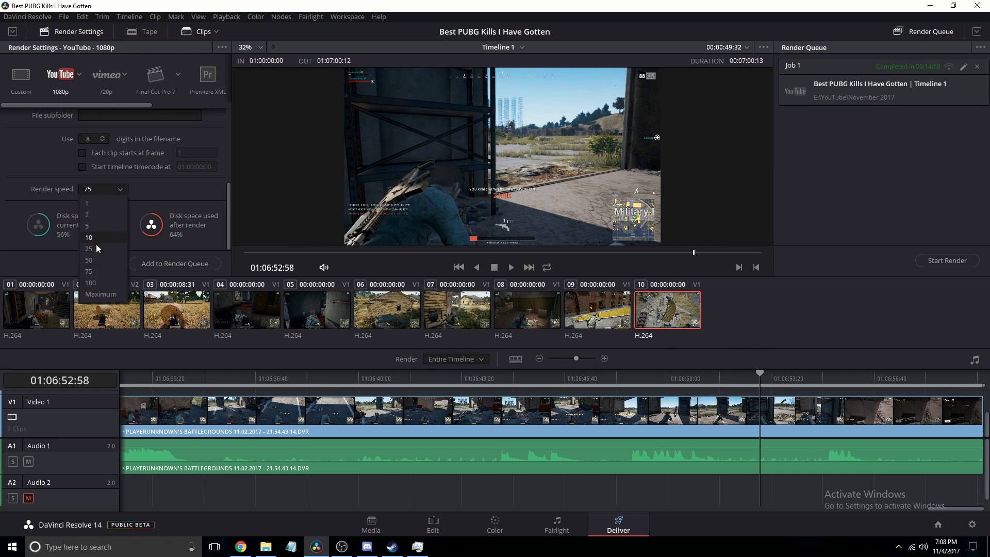
click(98, 271)
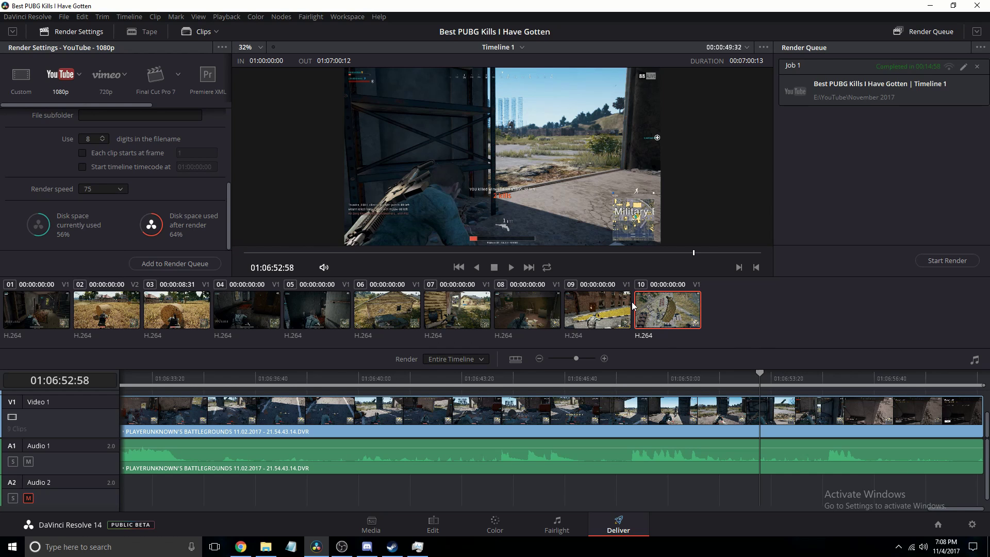
click(108, 188)
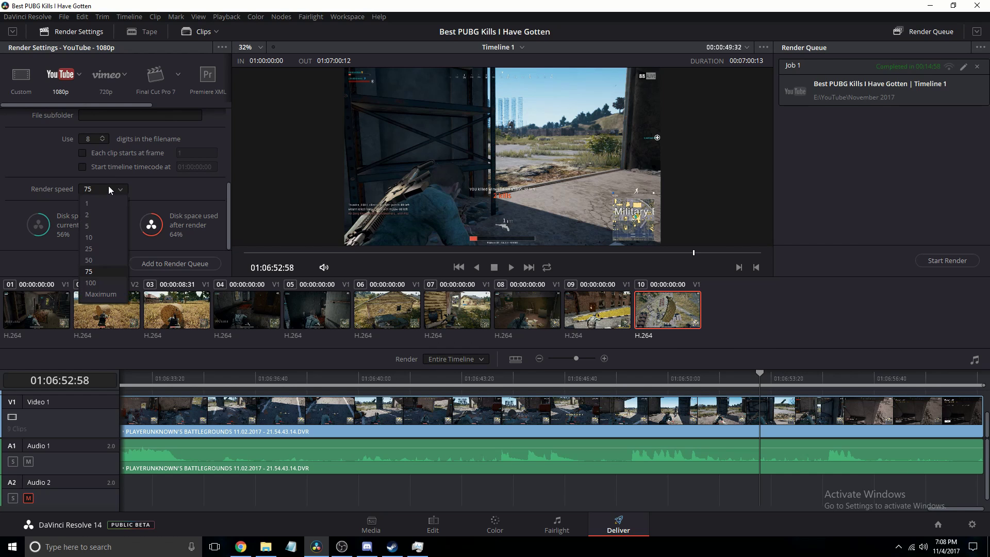
click(110, 273)
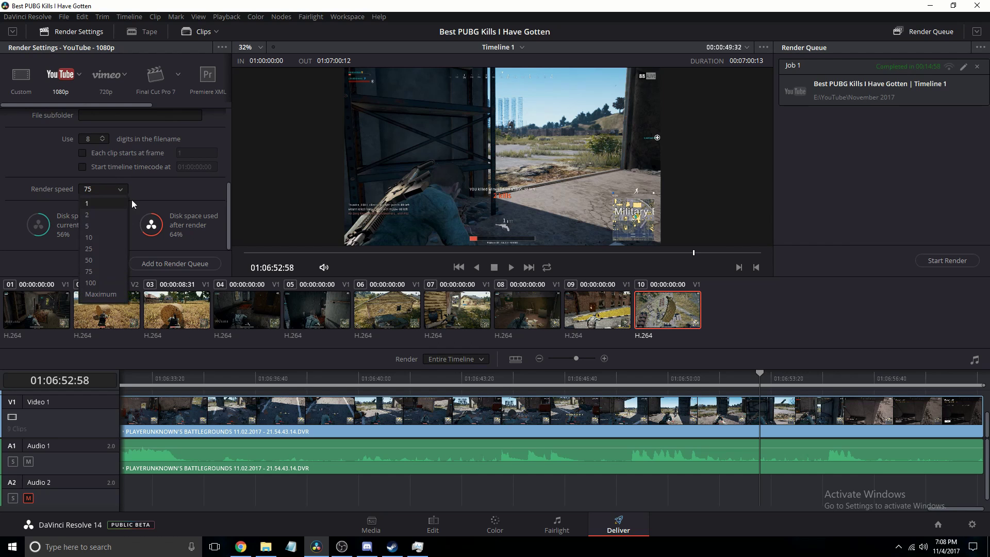
click(132, 200)
Scroll back up to the Video render settings showing QuickTime and H.264.
scroll(158, 212, up, 5)
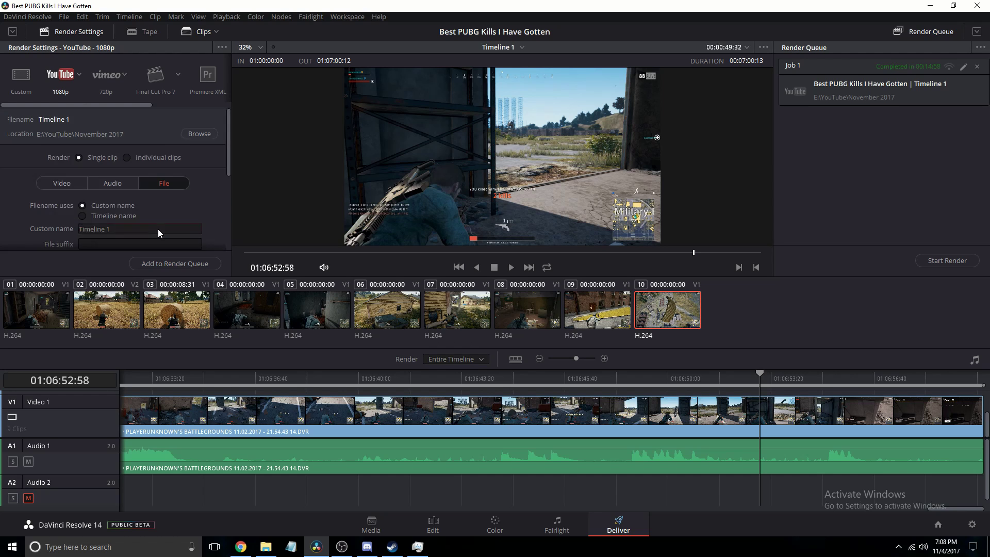
scroll(158, 229, down, 2)
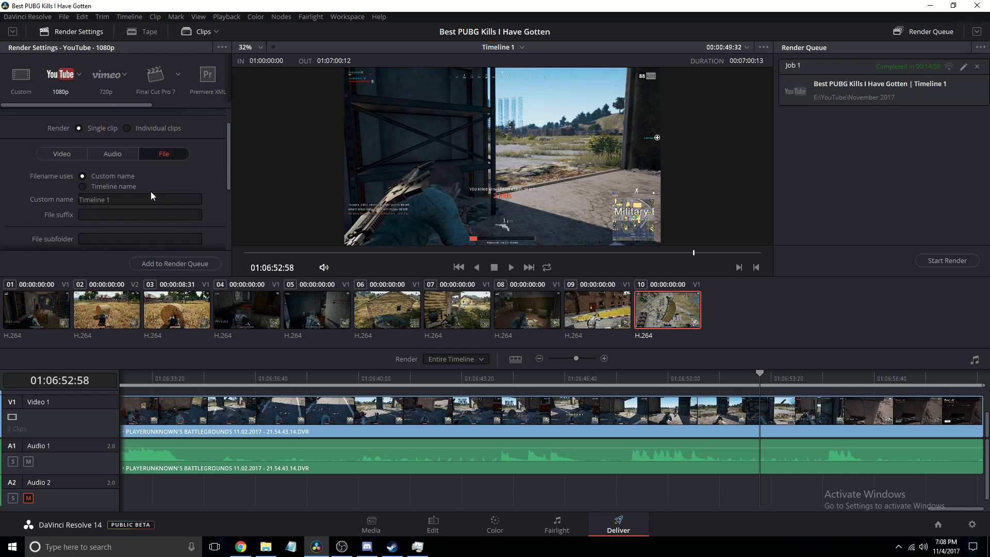
drag(151, 199, 11, 195)
scroll(10, 196, up, 1)
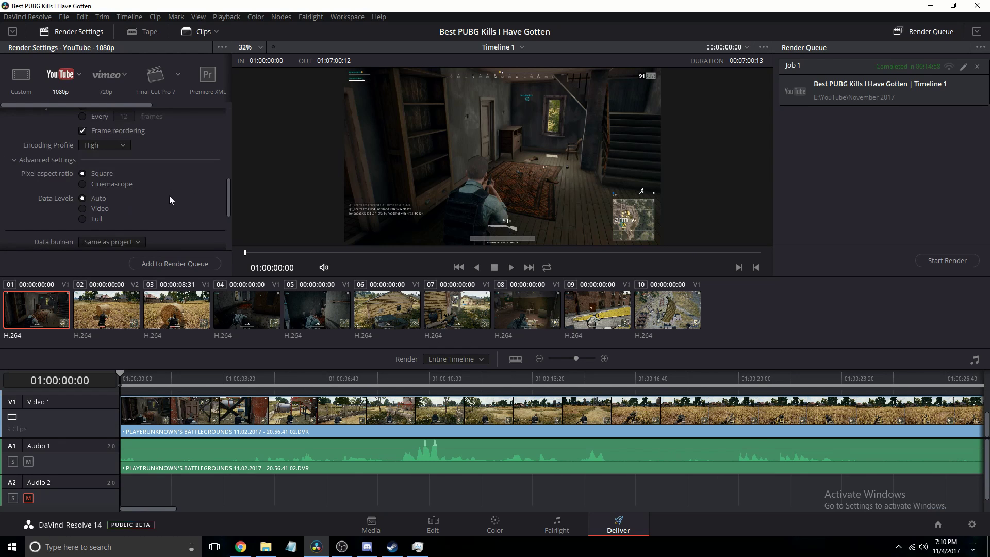
scroll(176, 176, down, 3)
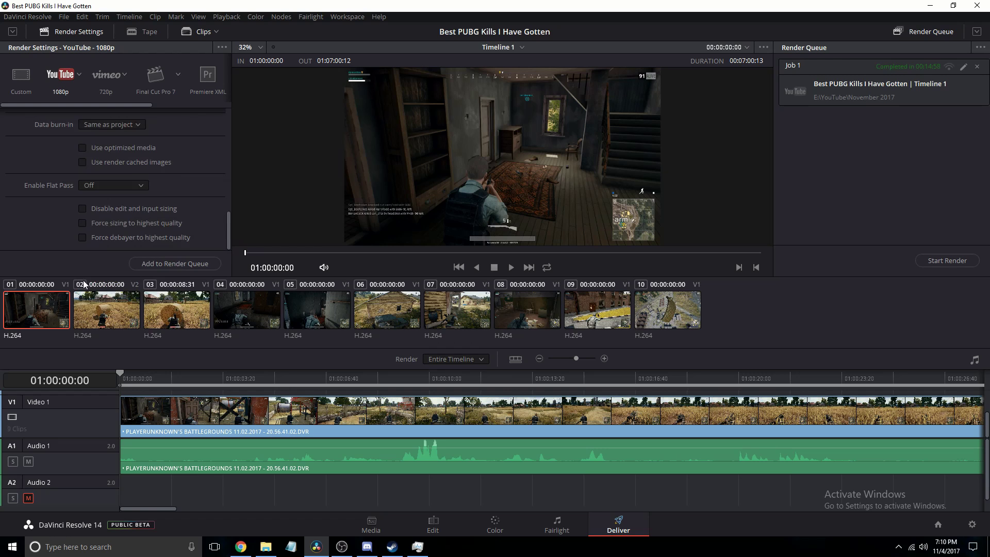
scroll(80, 219, up, 8)
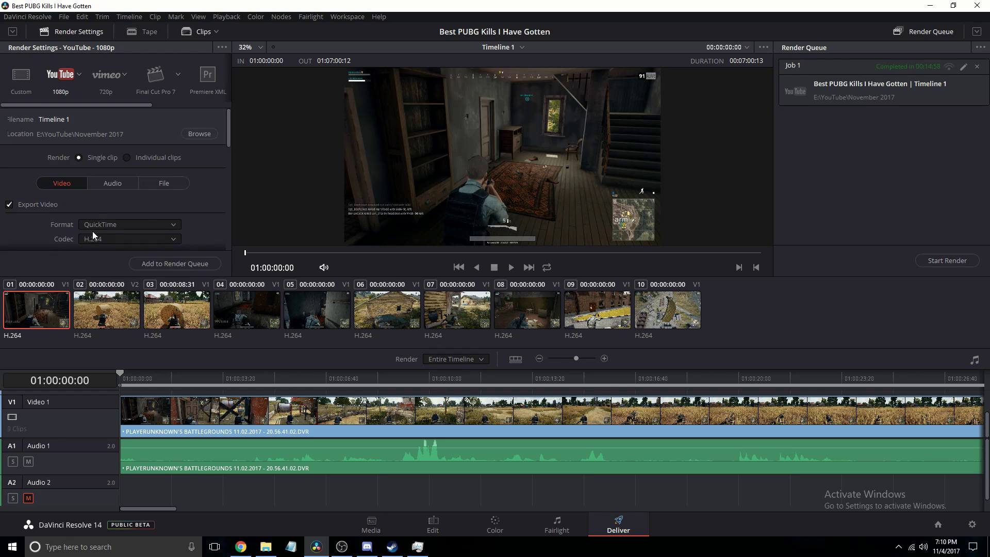